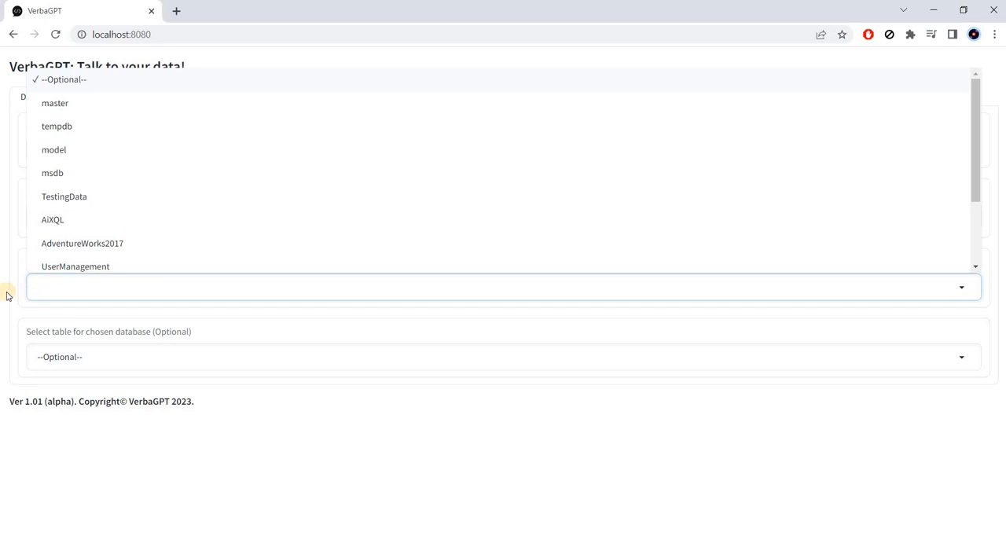
Enter the question "apply a neural network approach to predict rings. Give me the r2 and compare it to a linear regression approach"
left_click(8, 296)
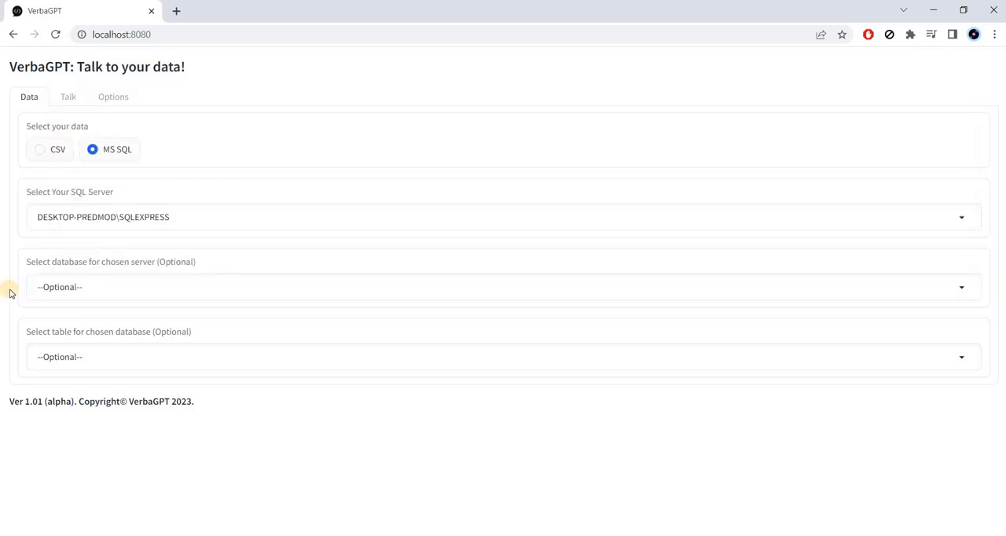
left_click(68, 101)
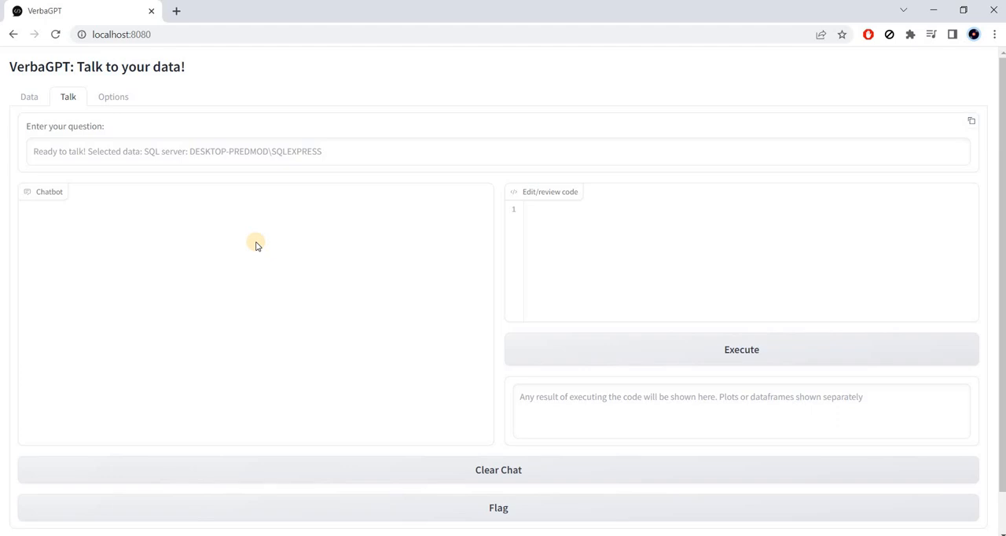
left_click(240, 151)
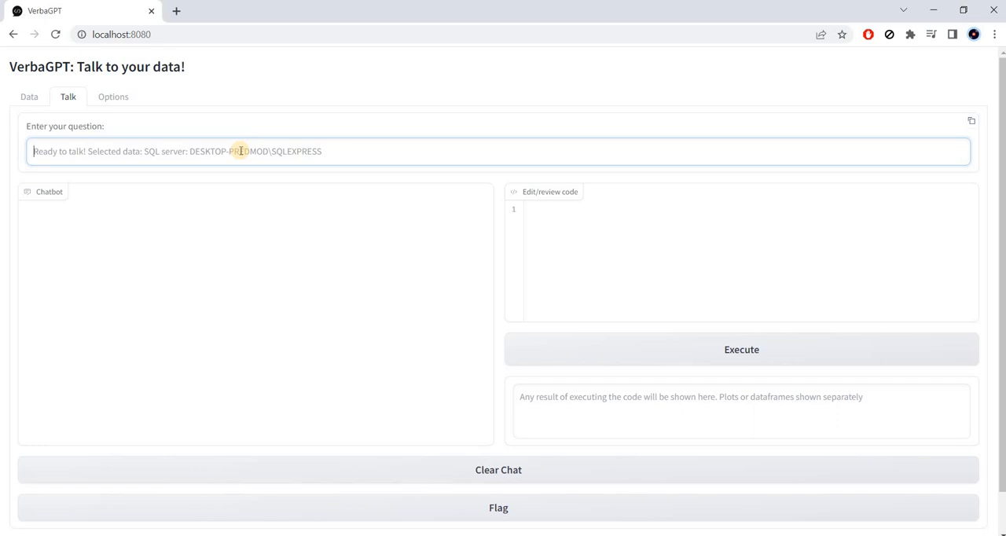
type("apply a neural network approach to predict rings. Give me the r2 and compare it to a linear regression approach")
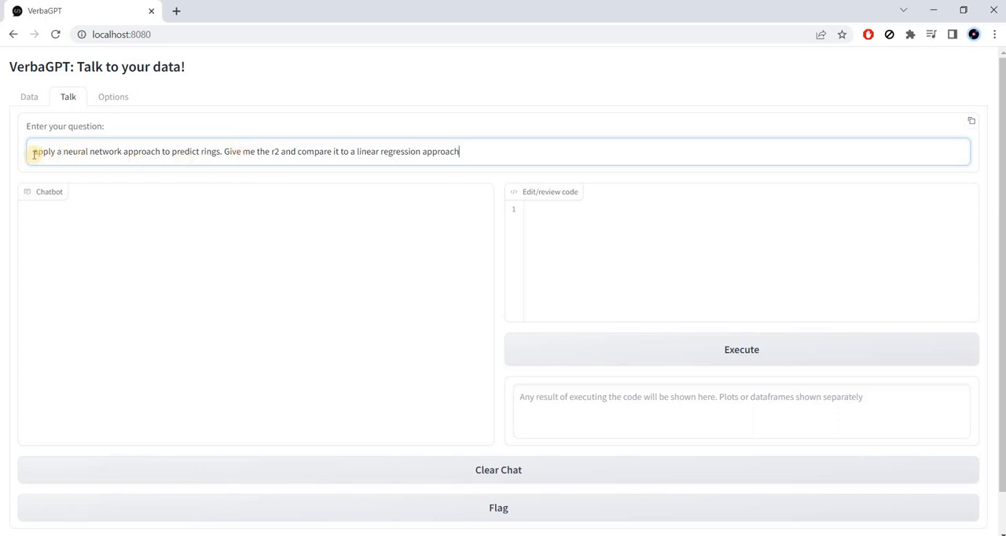
Check the words "rings" and "r2" in the question and submit it to the chatbot
left_click(211, 151)
double_click(211, 151)
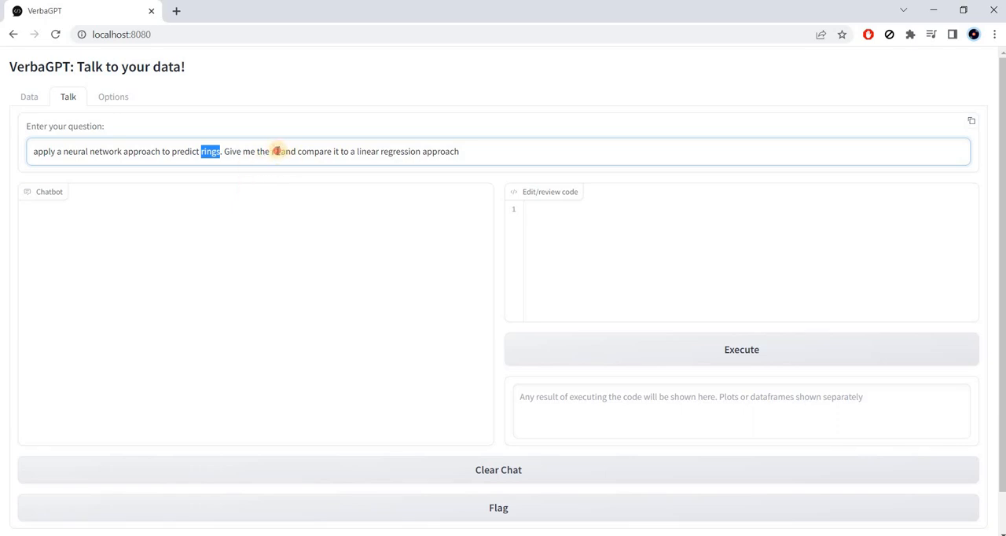
double_click(275, 152)
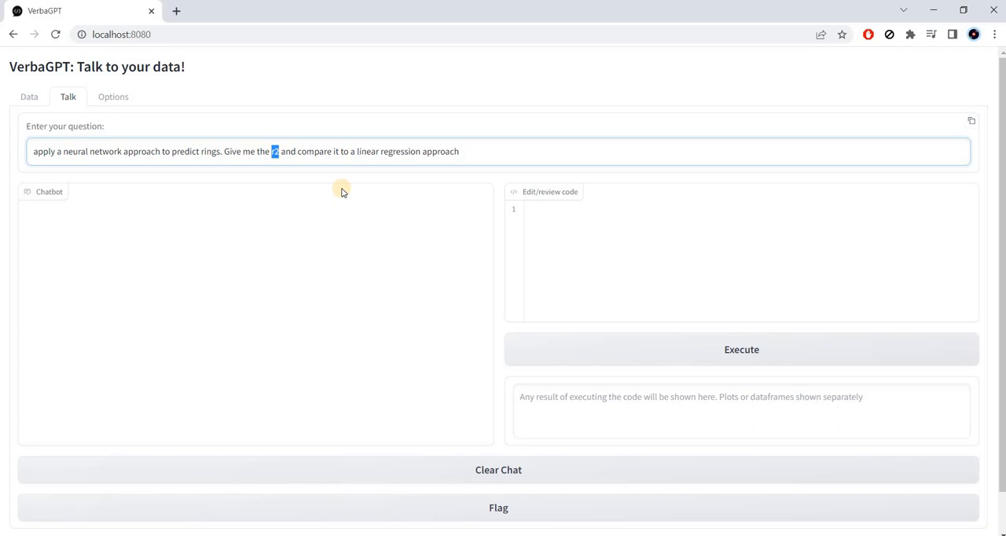
left_click(390, 157)
key("Return")
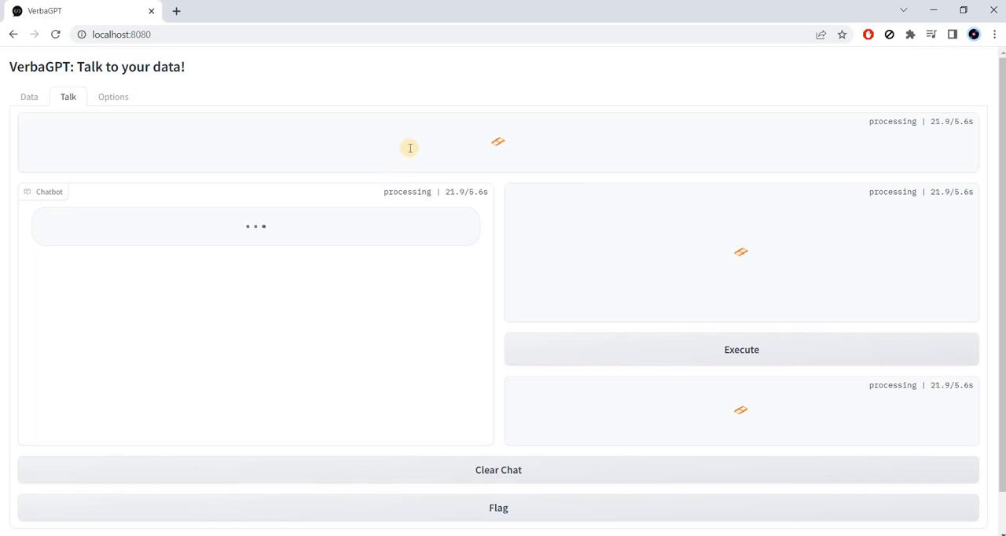
Read through the chatbot's answer and the import lines of the generated Python code
left_click(100, 33)
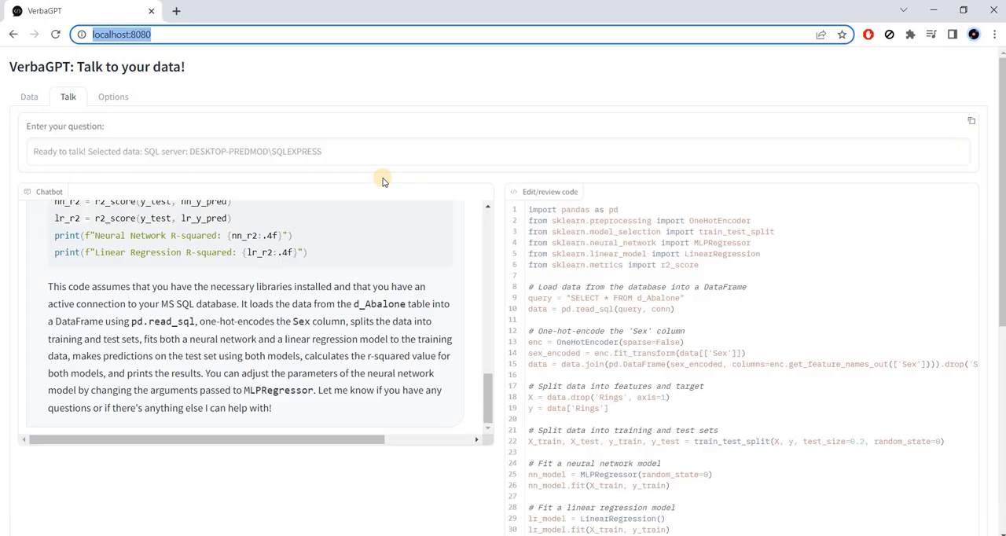
scroll(408, 336, "up", 15)
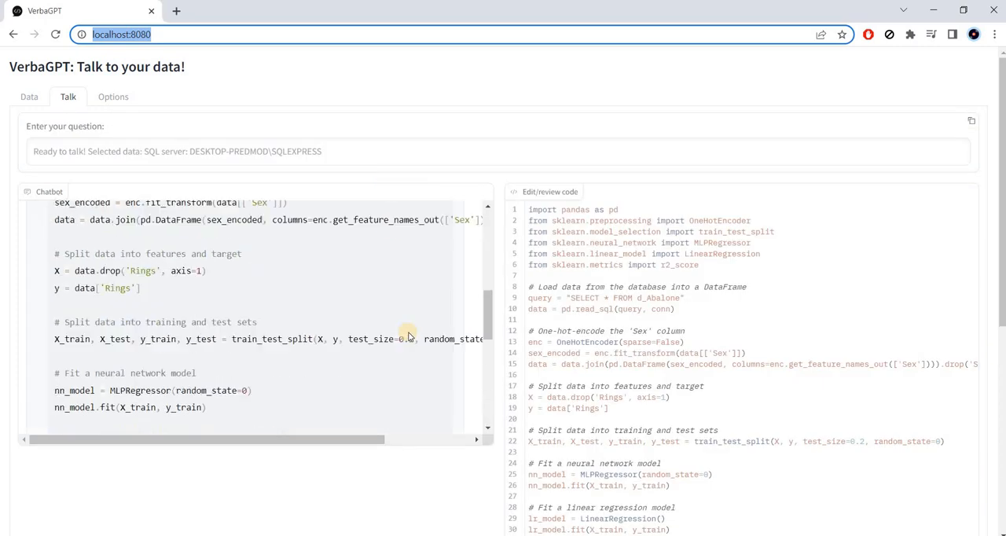
scroll(408, 337, "down", 12)
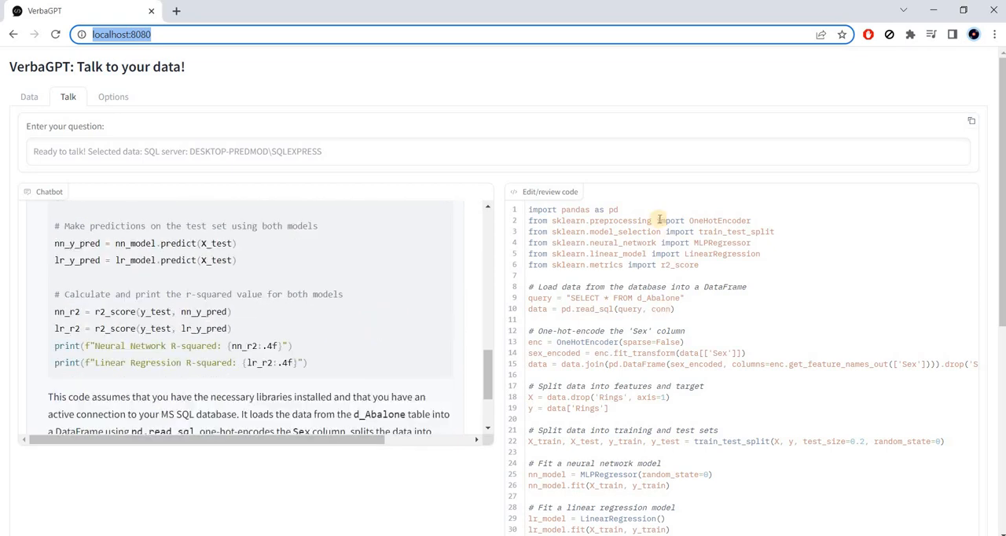
left_click(532, 243)
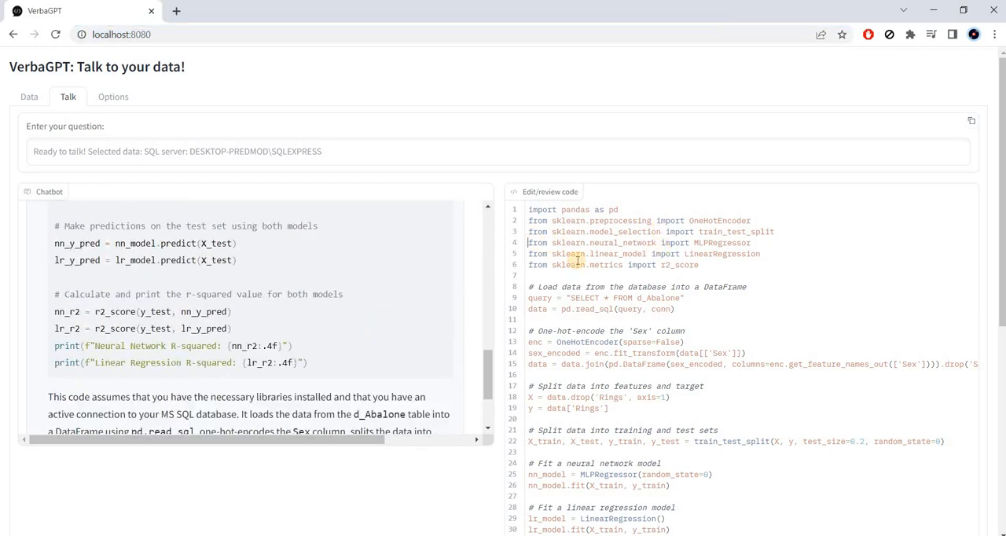
key("Down")
scroll(605, 298, "down", 1)
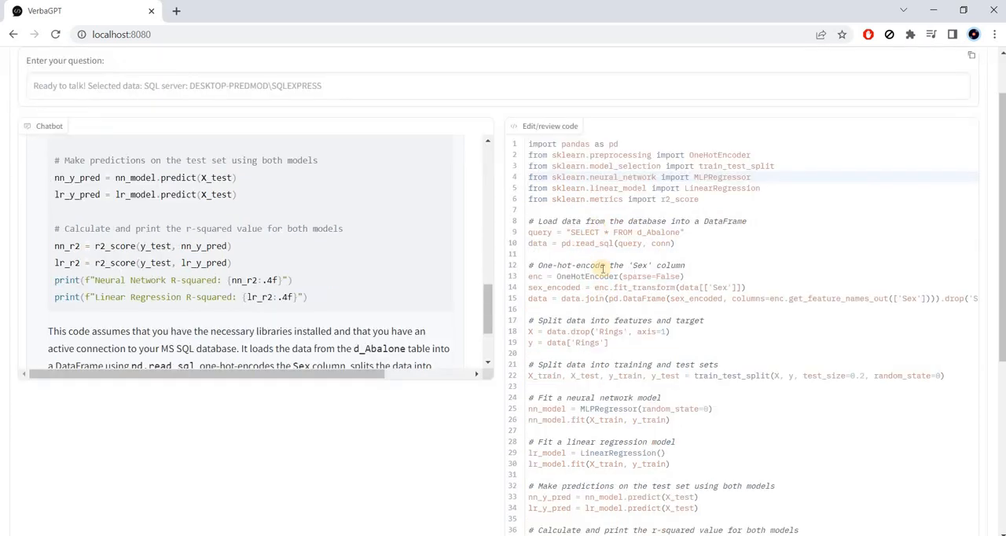
Examine the code block that one-hot-encodes the 'Sex' column, highlighting its lines
left_click(713, 275)
key("Home")
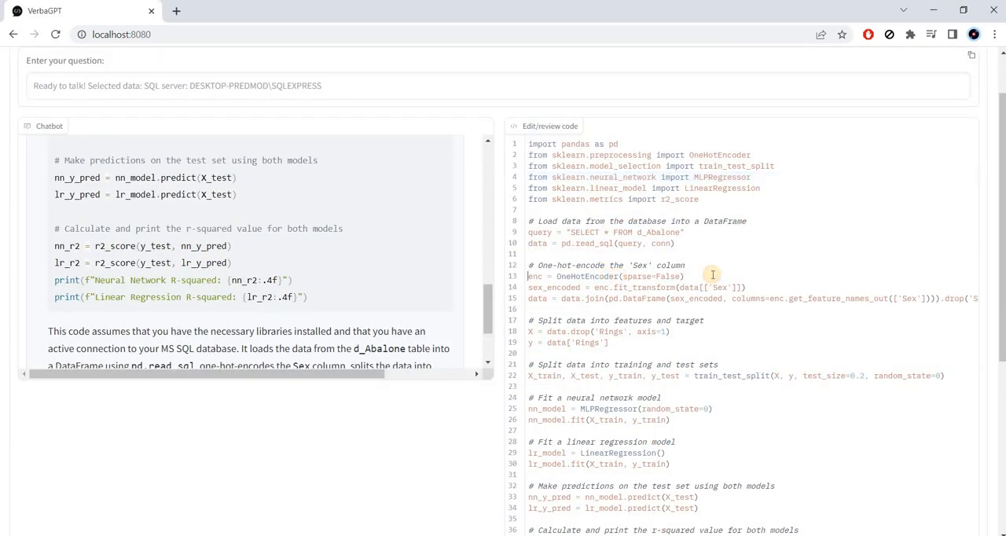
key("Up")
key("shift+Down")
key("shift+Down")
key("shift+Down")
key("shift+Down")
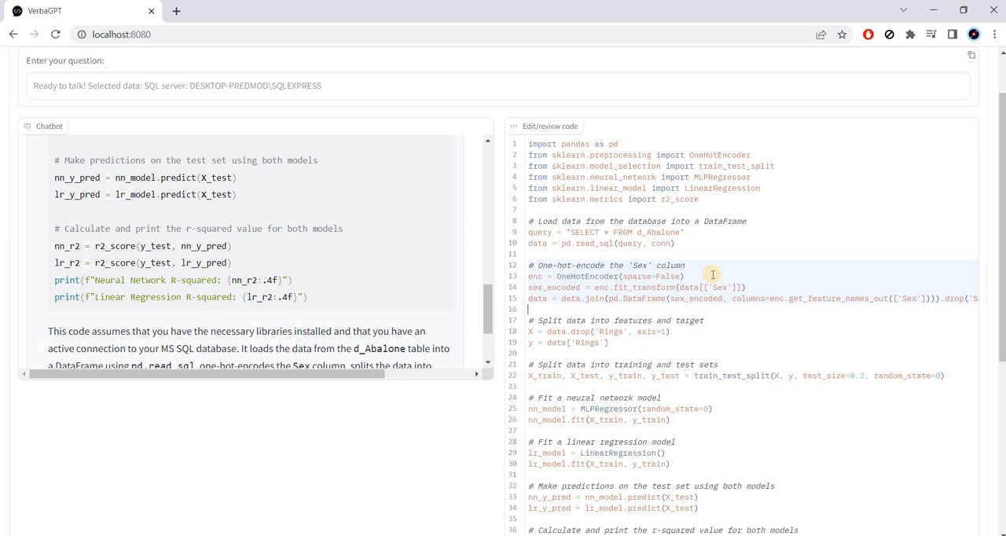
left_click(713, 274)
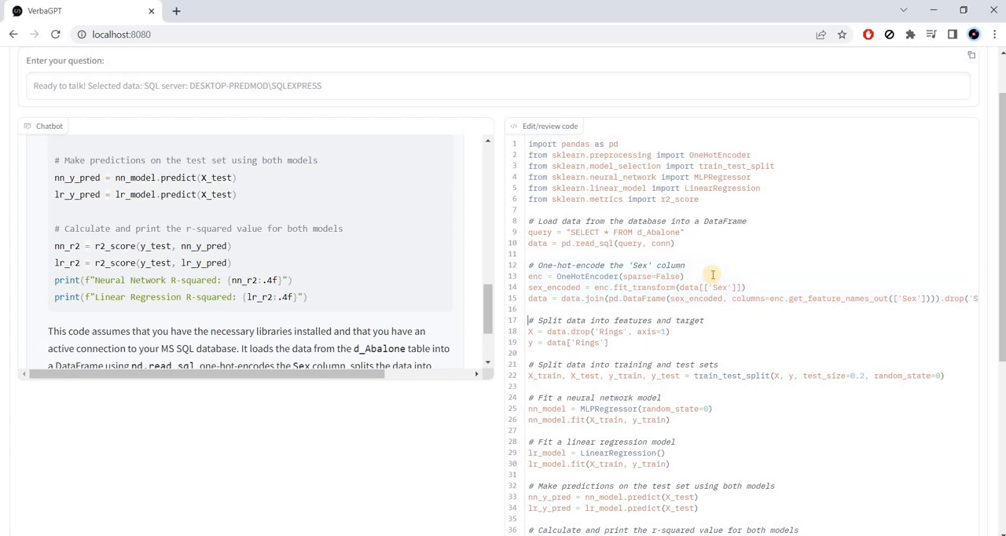
key("Up")
key("Up")
key("Up")
key("Up")
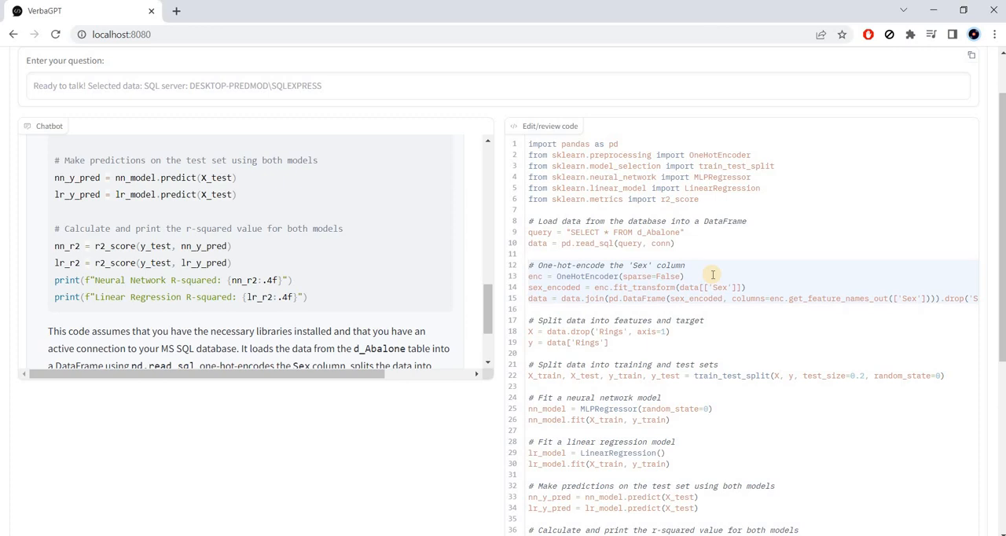
key("Down")
key("Down")
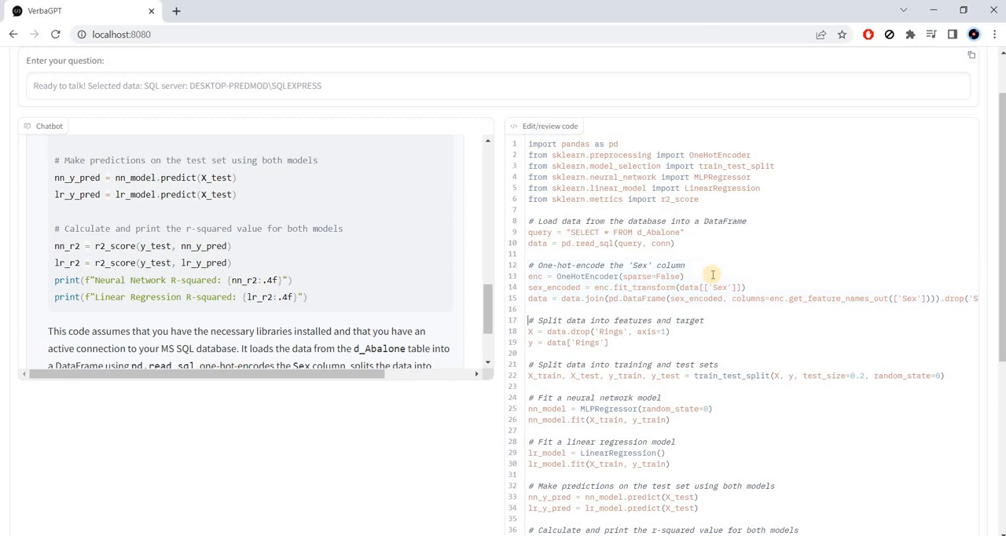
Examine the code that separates features from the Rings target and splits the data into training and test sets
key("shift+Down")
key("shift+Down")
key("shift+Down")
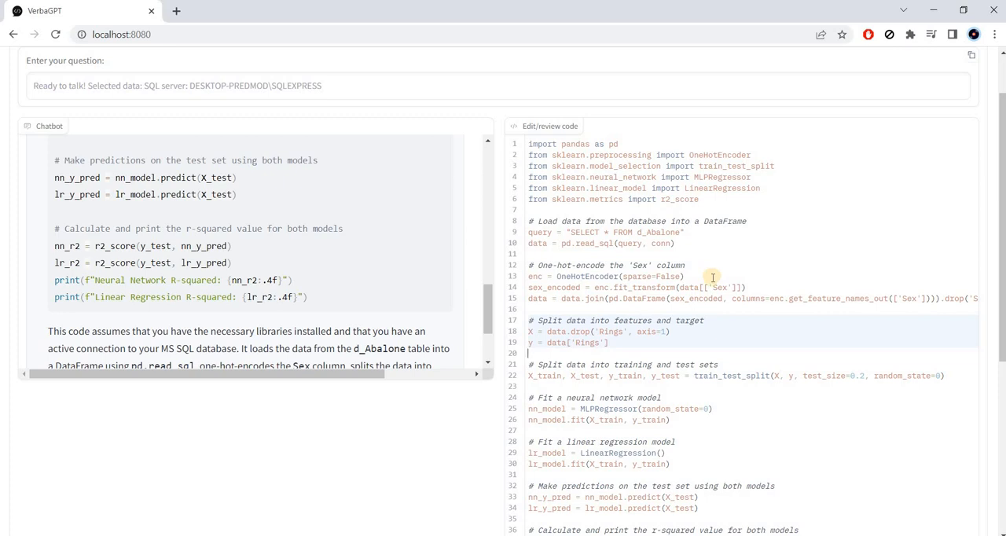
scroll(713, 279, "down", 2)
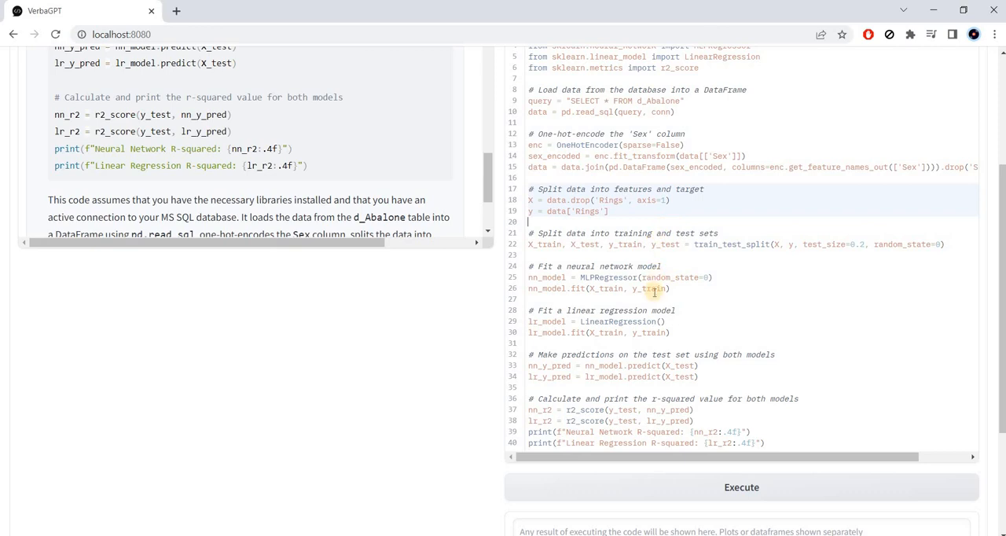
left_click(646, 223)
key("Down")
key("Down")
key("Down")
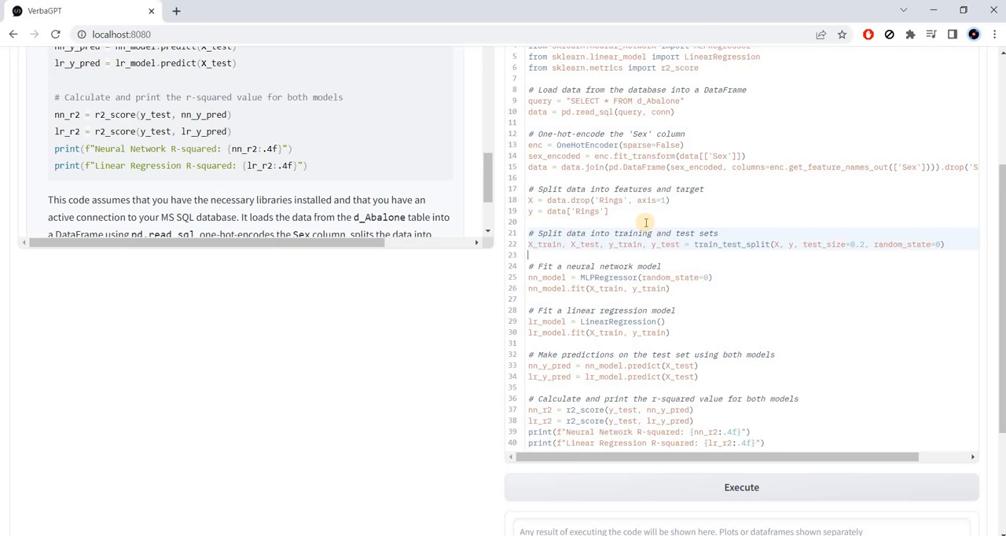
Examine the code blocks that fit the neural network model and the linear regression model
key("Down")
key("shift+Down")
key("shift+Down")
key("shift+Down")
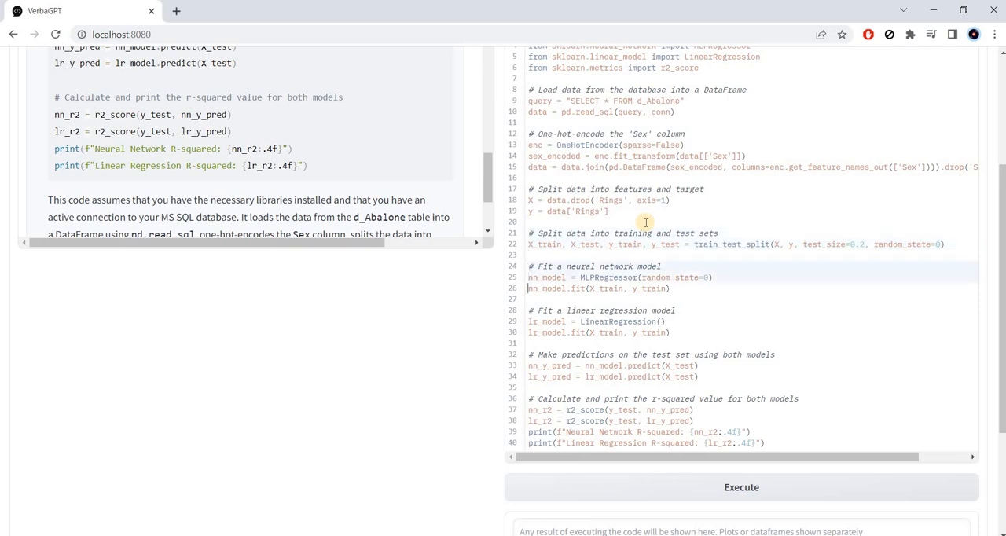
key("Down")
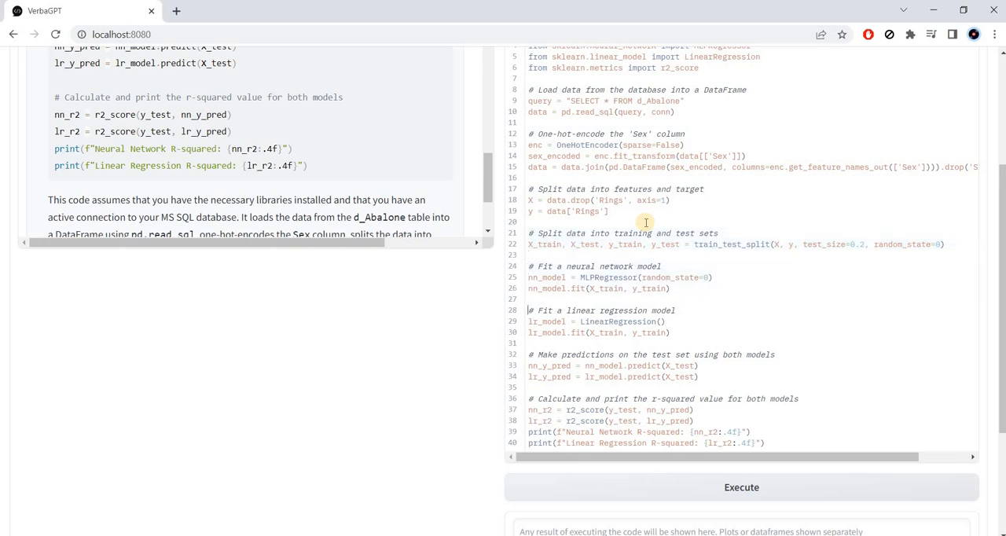
key("shift+Down")
key("shift+Down")
key("shift+Down")
Examine the code blocks that make test-set predictions and calculate the r-squared value for both models
key("Down")
key("shift+Down")
key("shift+Down")
key("shift+Down")
key("Down")
key("shift+Down")
key("shift+Down")
key("shift+Down")
key("shift+Down")
key("shift+Down")
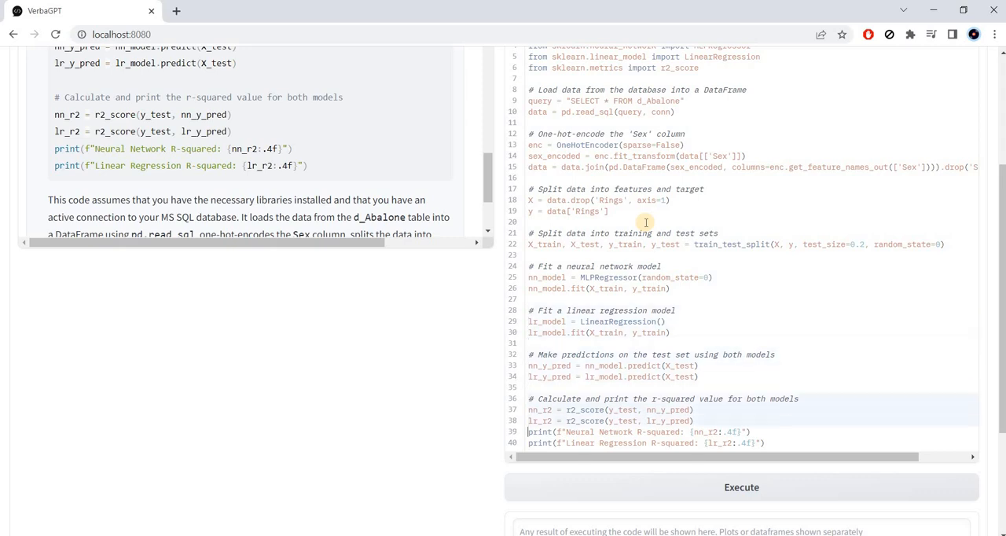
Execute the generated code comparing the two models and bring its output into view
scroll(646, 223, "down", 1)
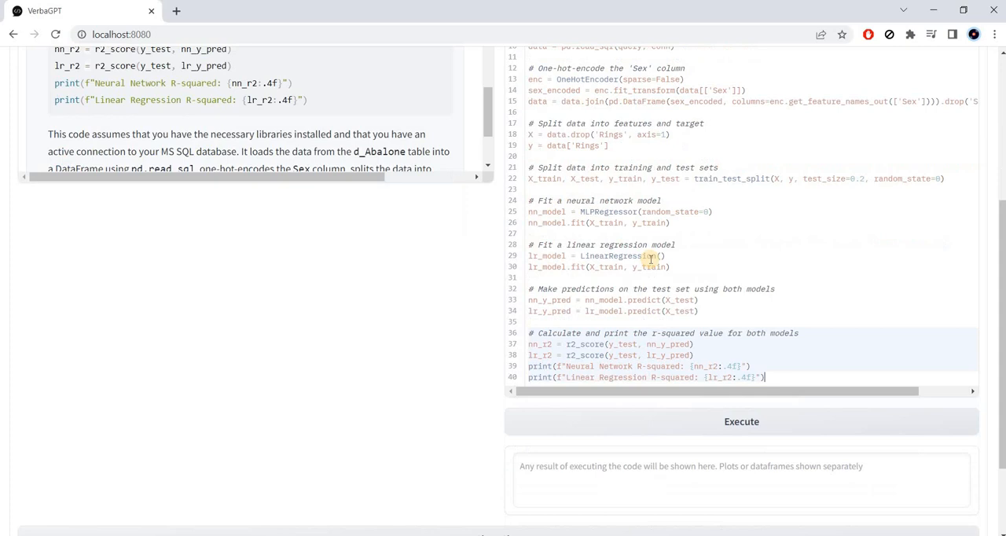
left_click(653, 421)
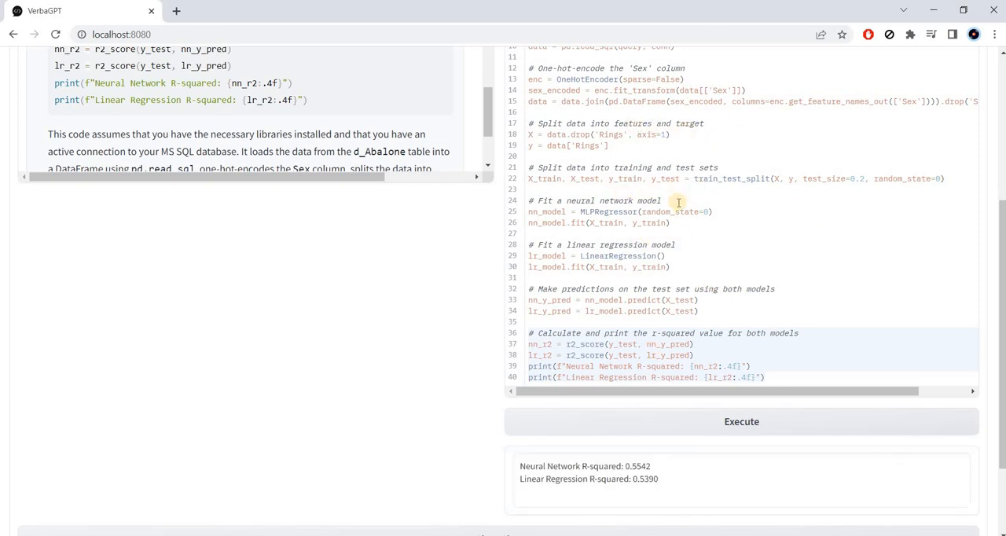
scroll(575, 332, "down", 2)
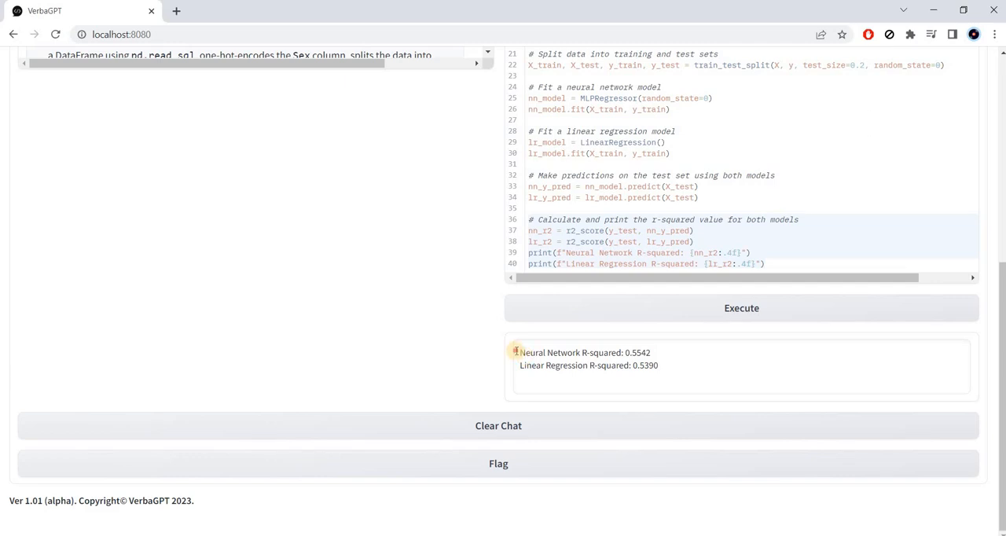
Highlight the neural network and linear regression R-squared lines in the output to compare them
left_click_drag(515, 353, 652, 353)
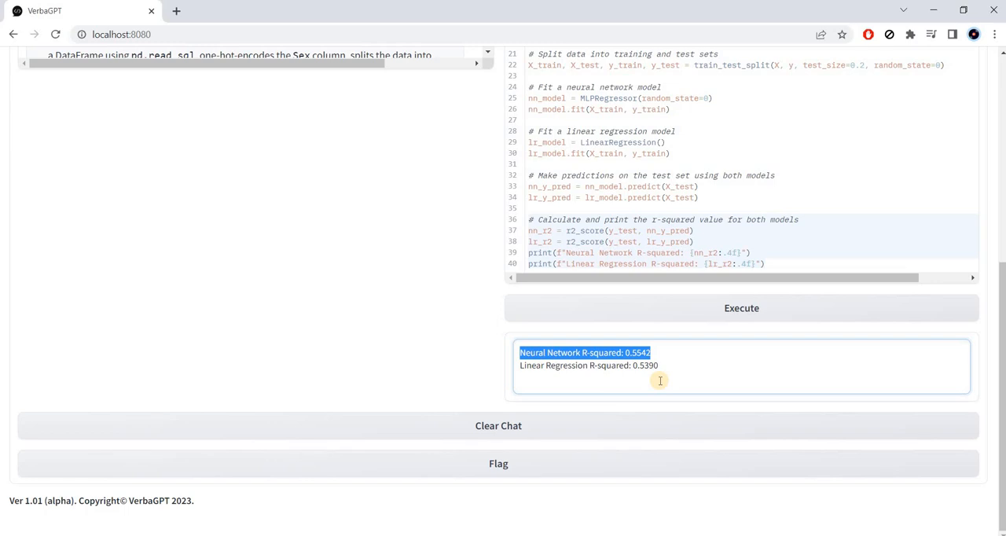
key("Down")
key("Home")
key("shift+Down")
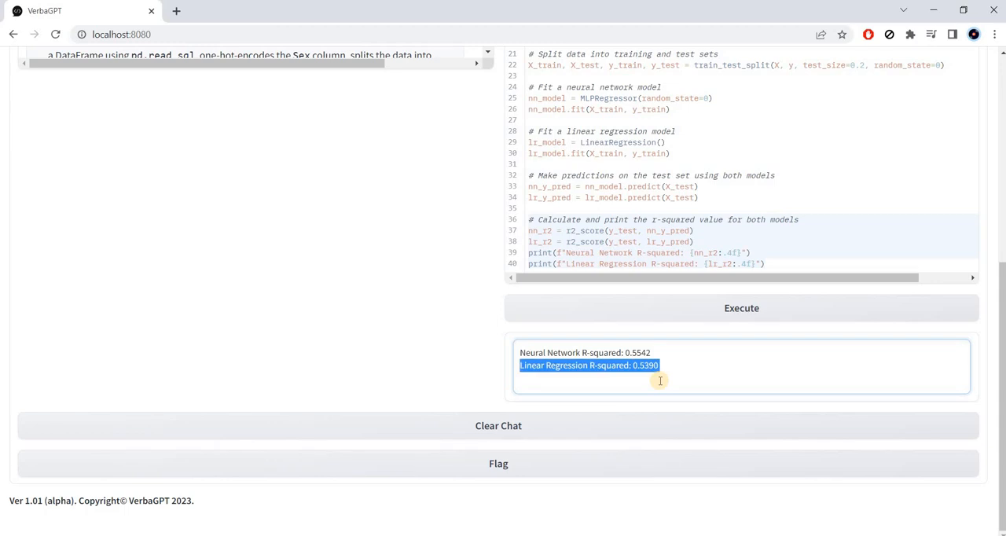
left_click(660, 381)
key("shift+Up")
key("shift+Up")
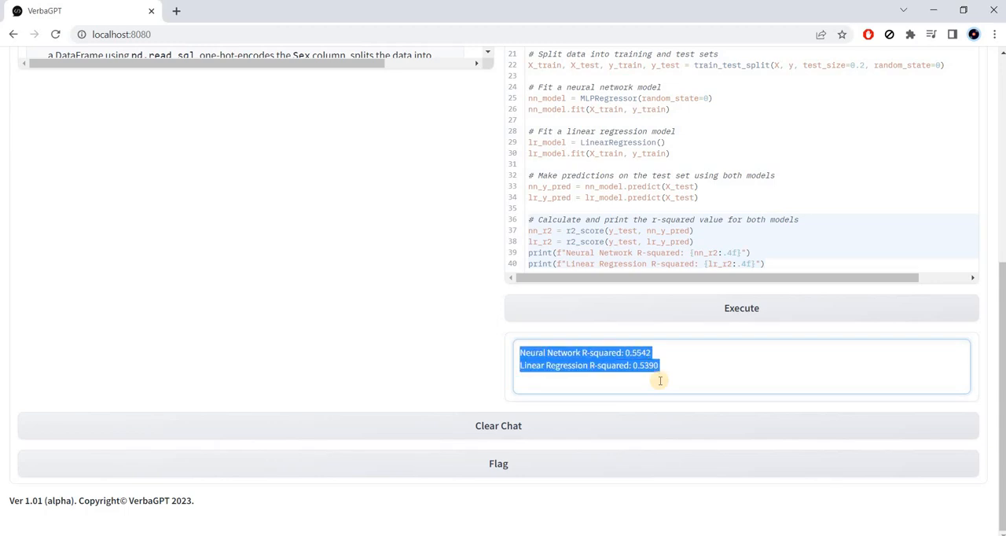
Look back over the original question in the chat, the full generated code and the execution output
scroll(685, 301, "up", 3)
scroll(684, 302, "up", 2)
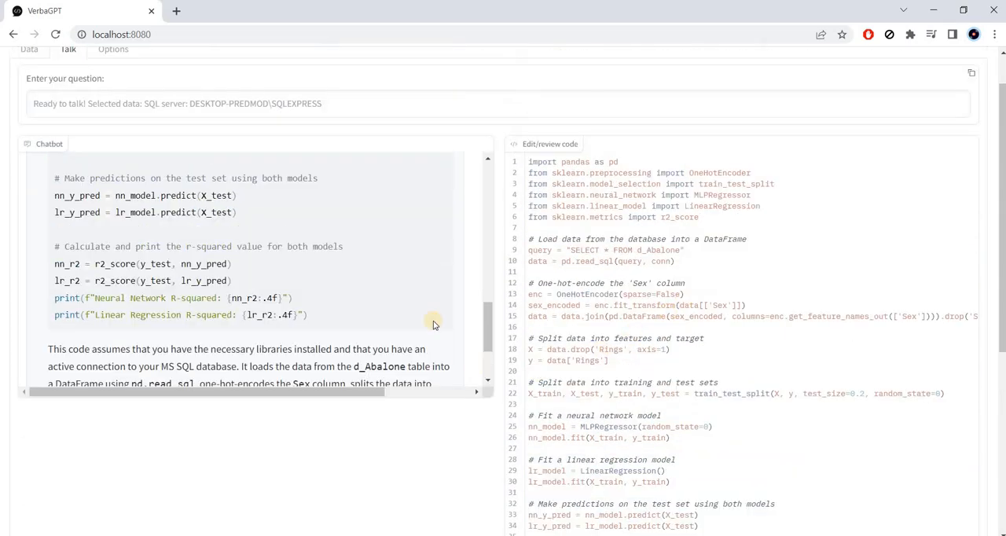
scroll(430, 315, "up", 10)
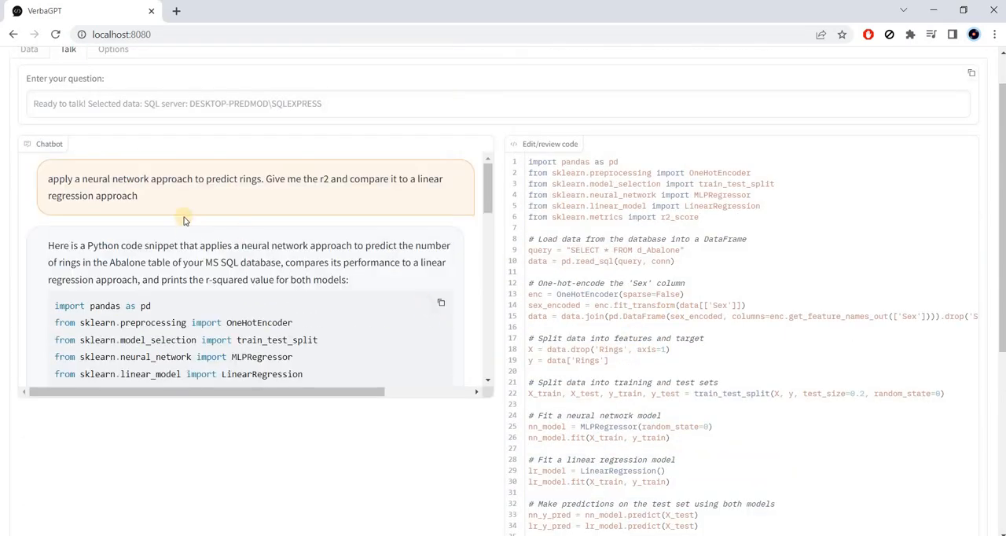
triple_click(49, 176)
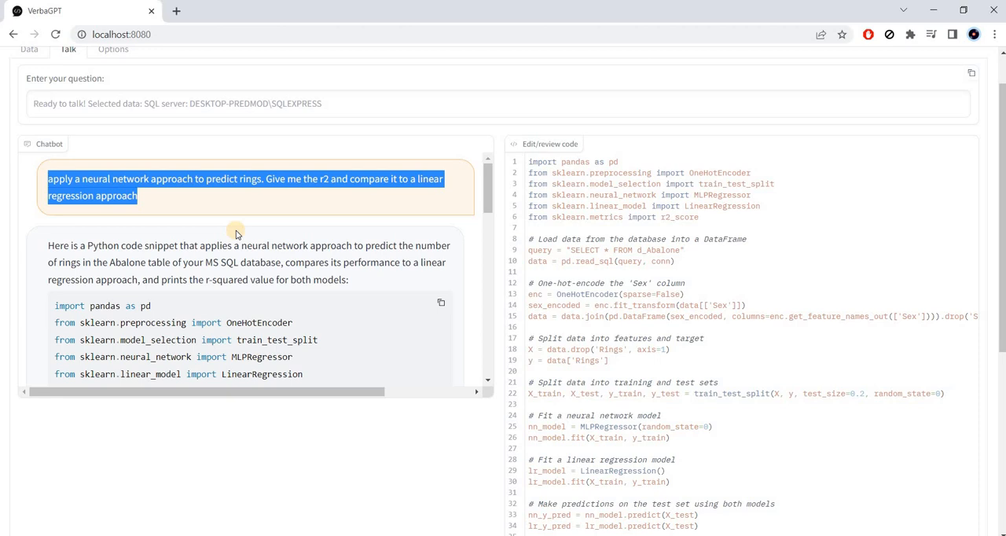
left_click(627, 228)
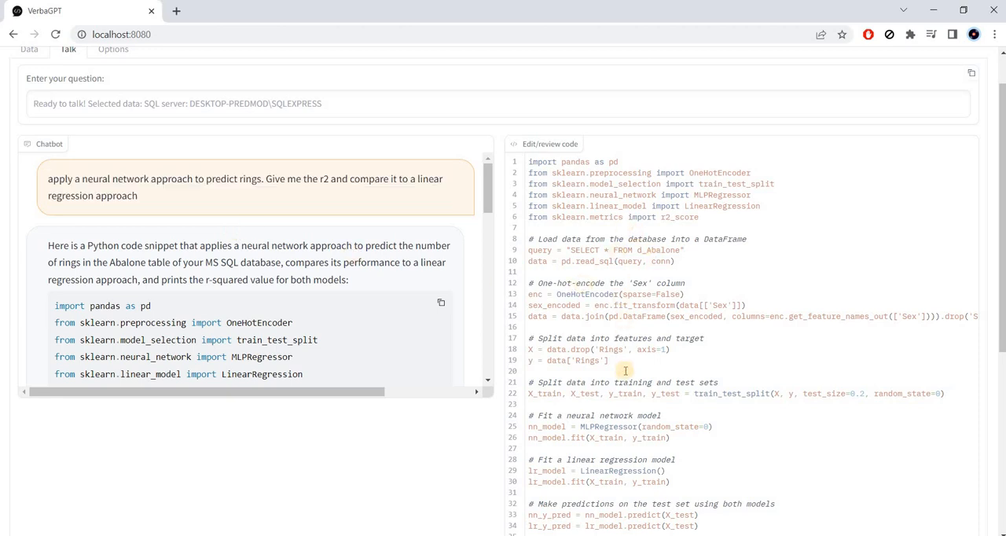
scroll(626, 371, "down", 3)
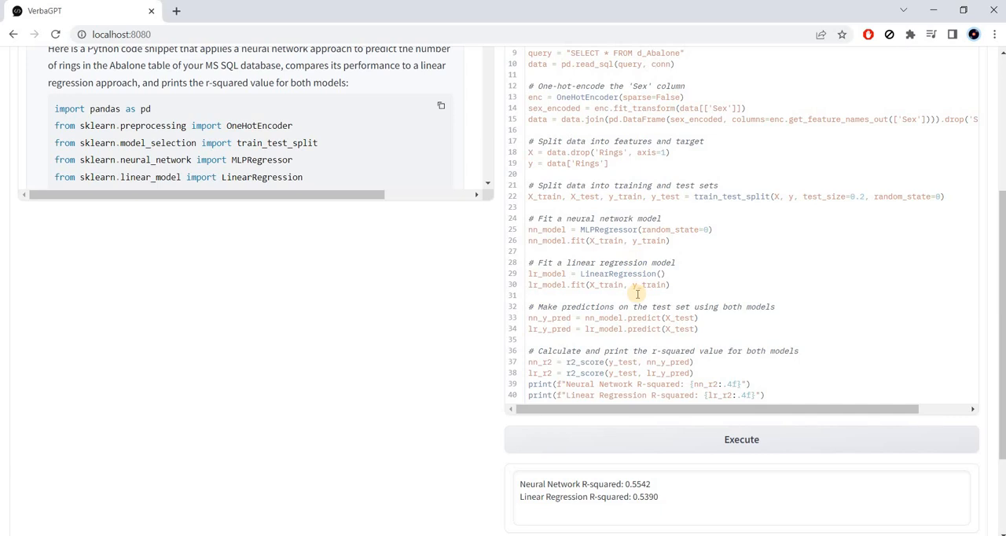
scroll(637, 293, "down", 2)
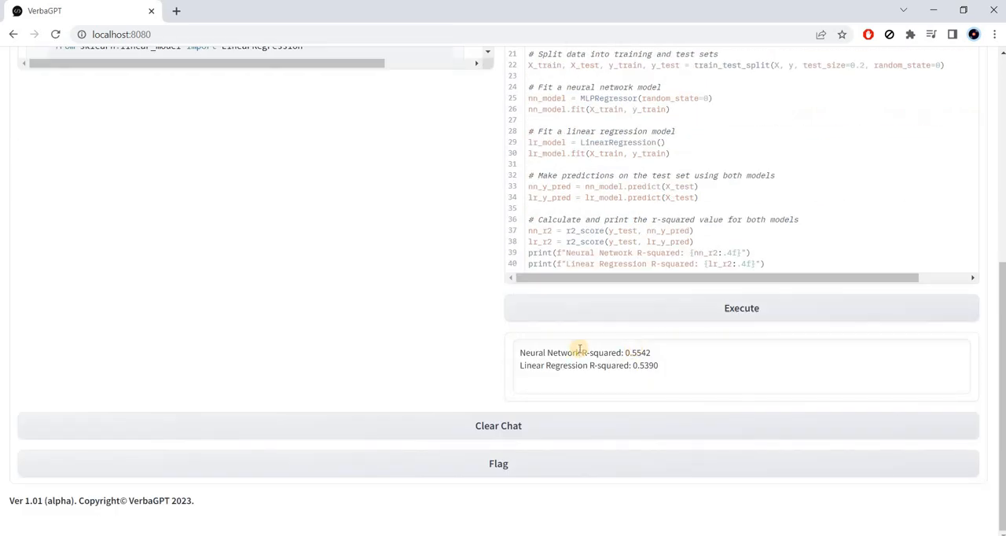
scroll(386, 275, "up", 6)
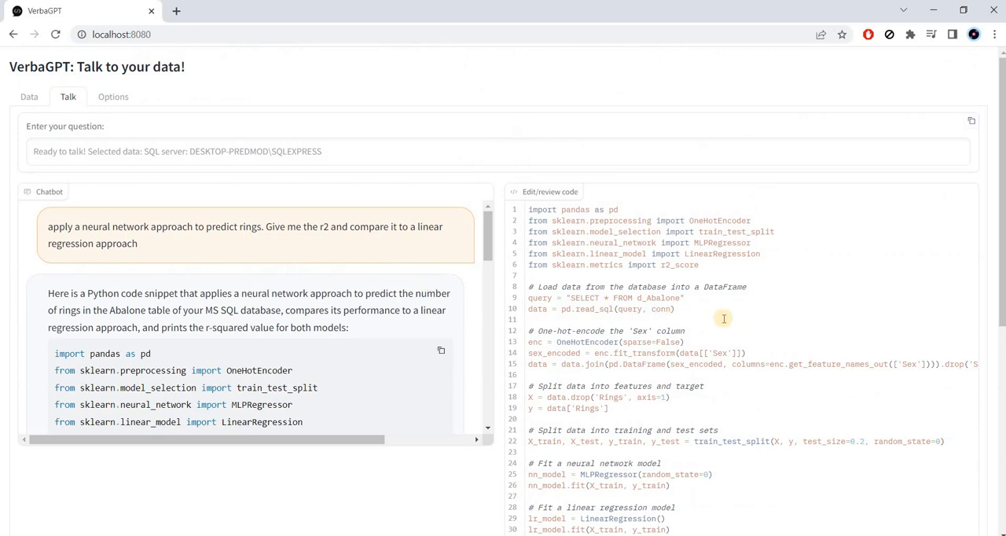
scroll(724, 319, "down", 3)
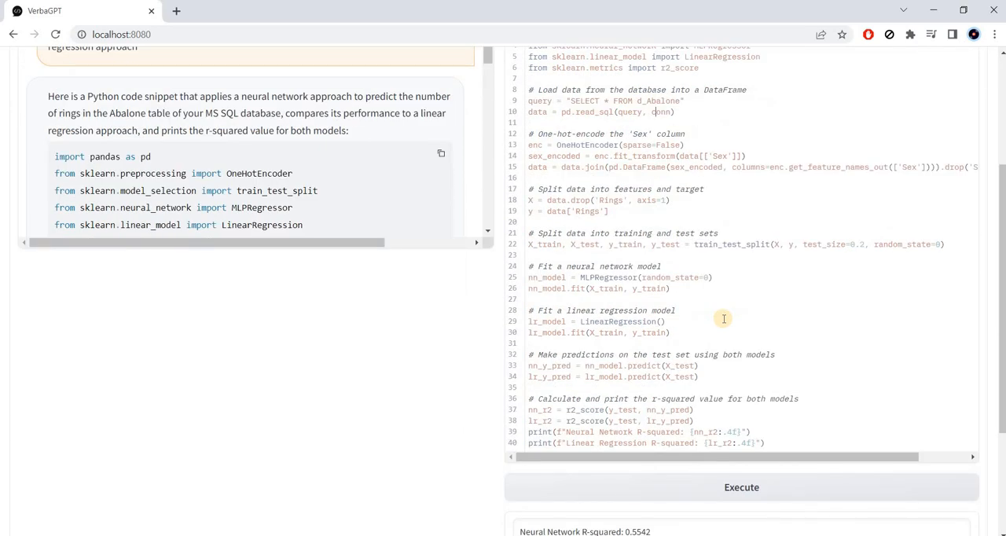
scroll(724, 318, "down", 2)
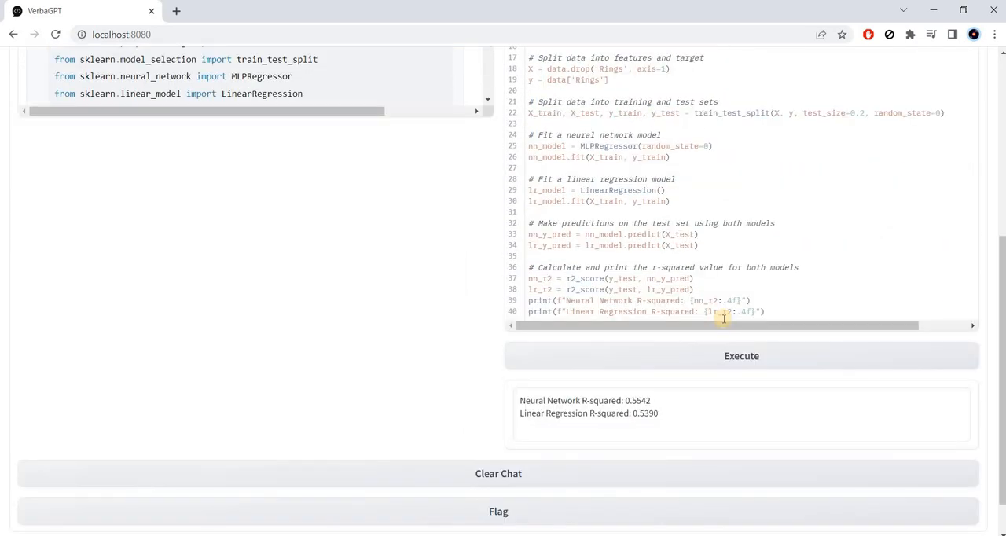